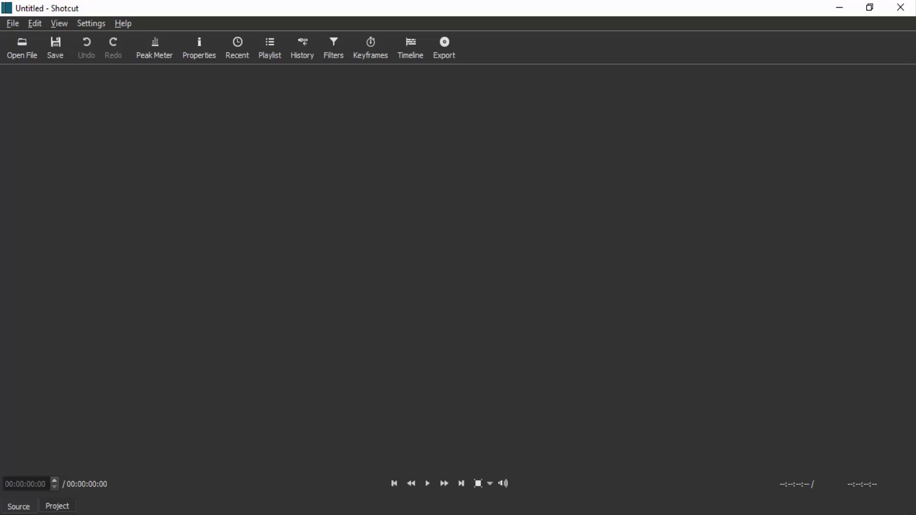
Load Rock Climbing - 925.mp4 into the source player.
key("alt+Tab")
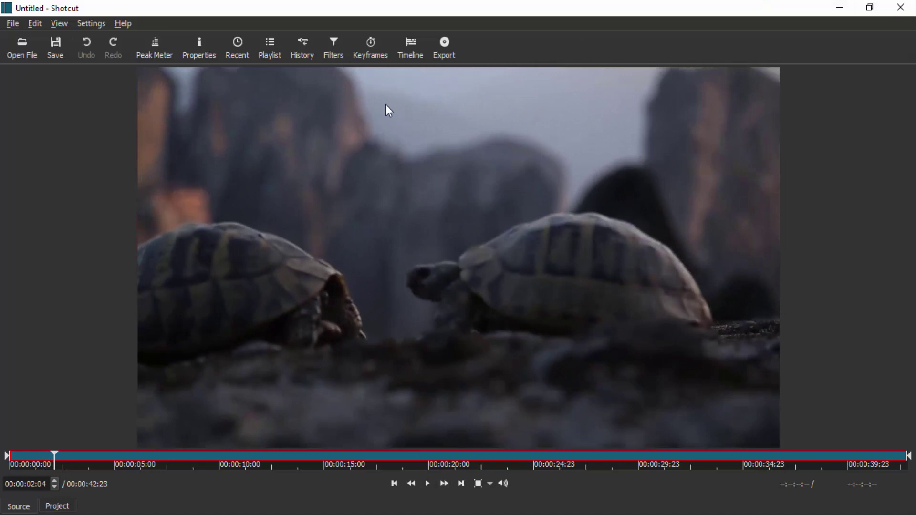
Place Rock Climbing - 925.mp4 on the V1 timeline track, making a 45-second project.
left_click(409, 48)
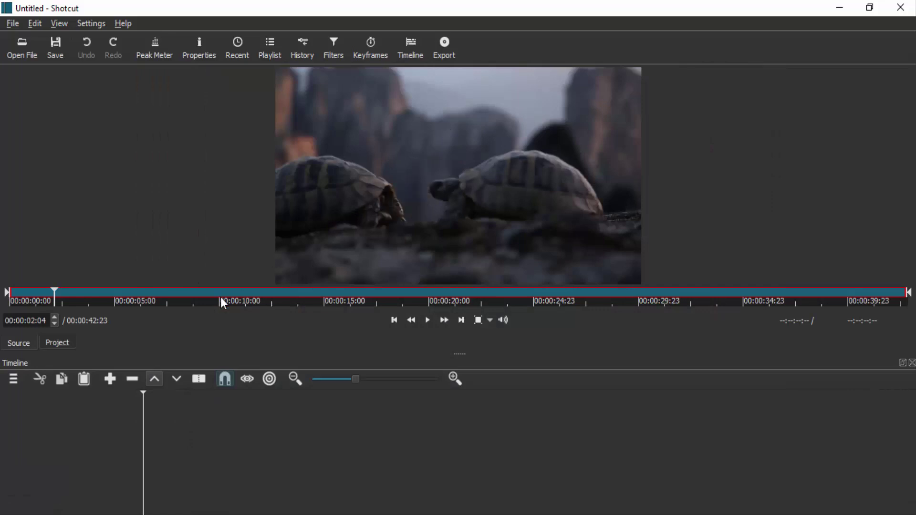
left_click_drag(423, 146, 51, 405)
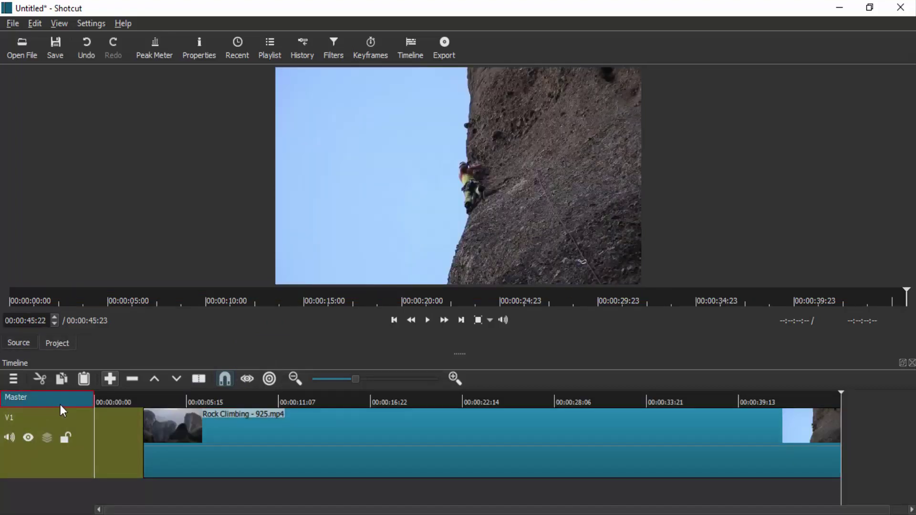
left_click(146, 427)
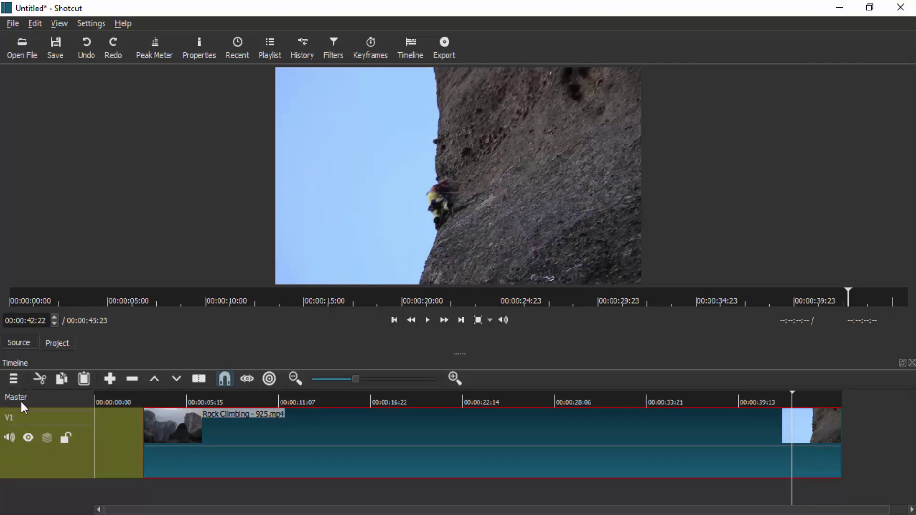
left_click(10, 381)
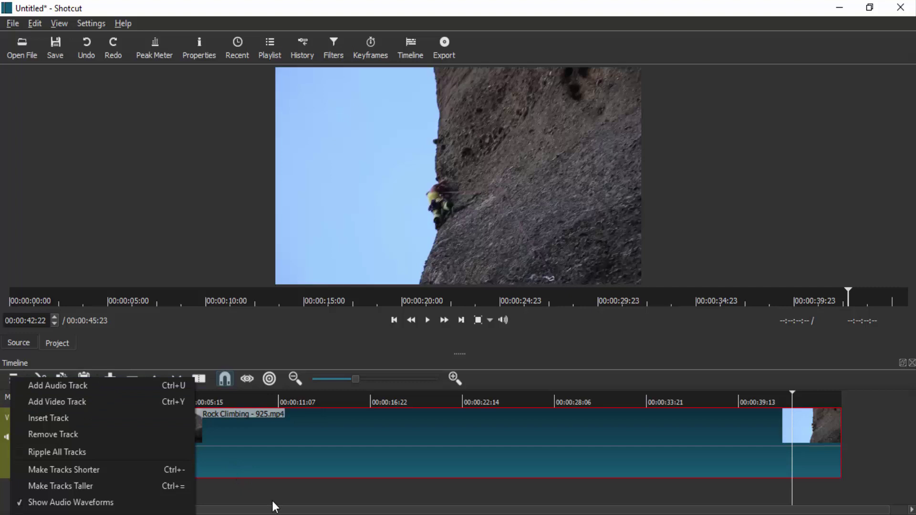
Slide the clip left so it starts at 00:00:00:00 with no gap.
left_click(272, 488)
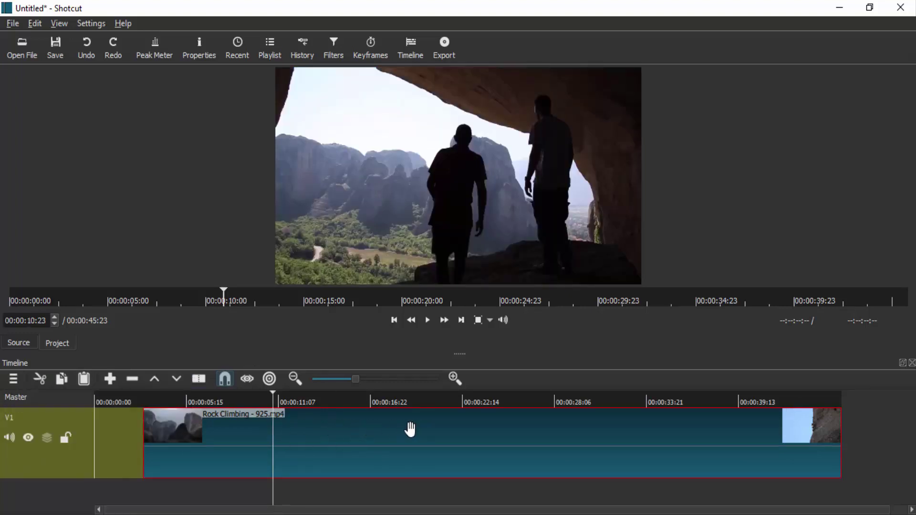
left_click_drag(410, 429, 271, 393)
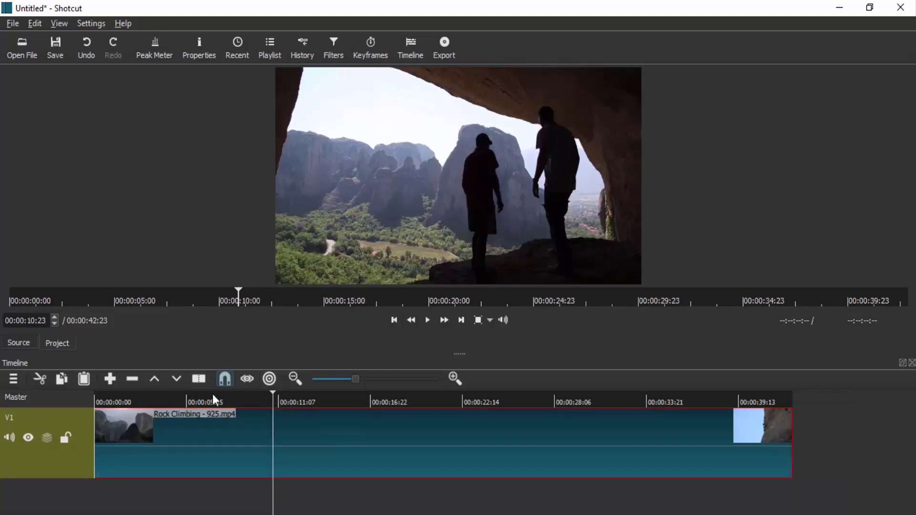
left_click(97, 402)
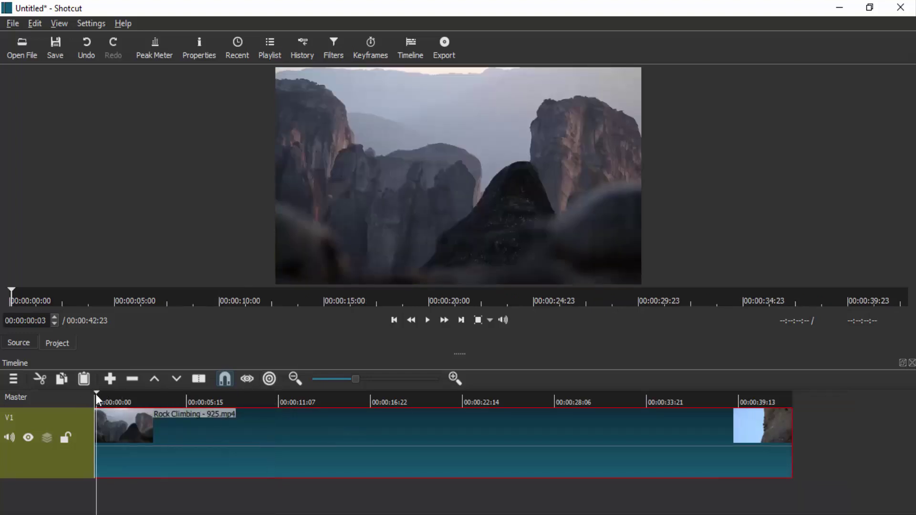
Scrub through the clip from the first frame to about 17 seconds to preview it.
left_click(95, 394)
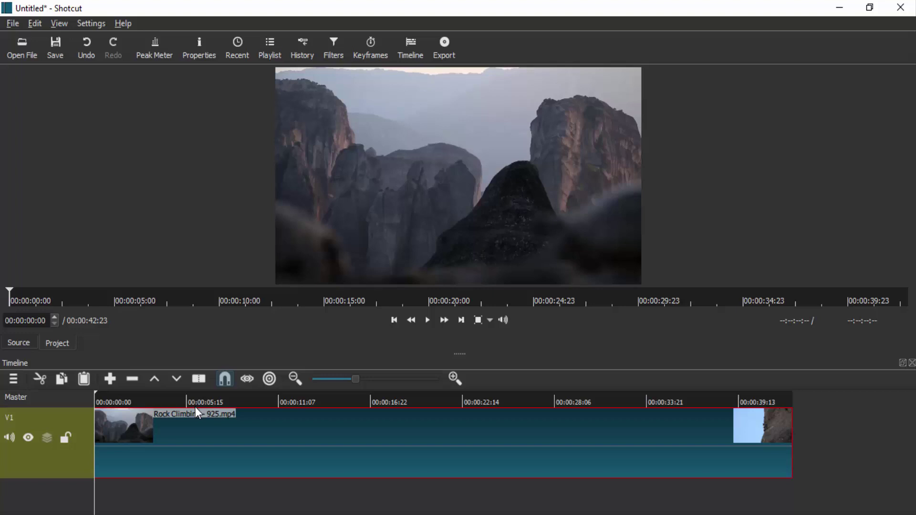
left_click_drag(121, 397, 205, 404)
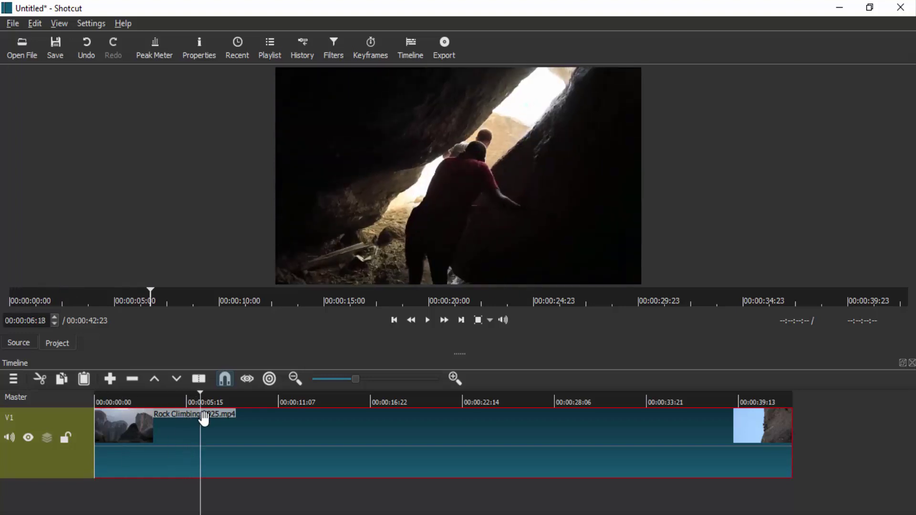
left_click(188, 419)
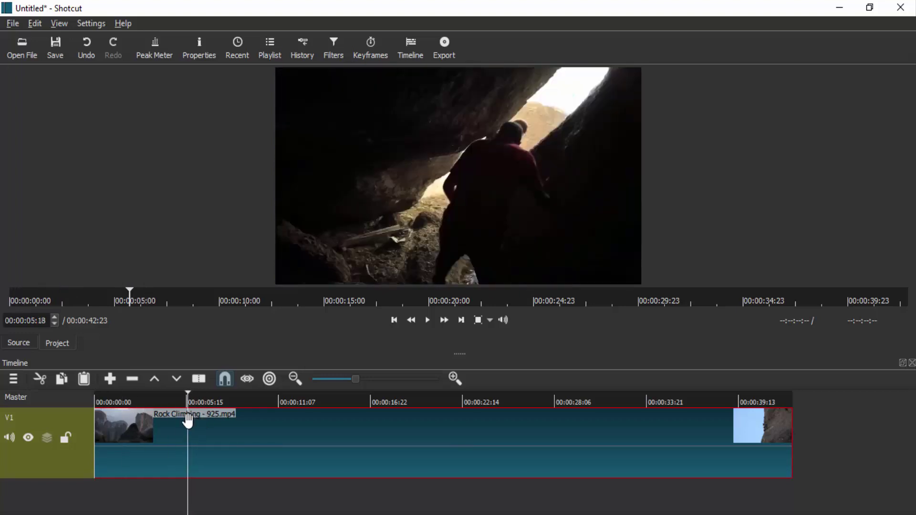
left_click(195, 421)
left_click(213, 425)
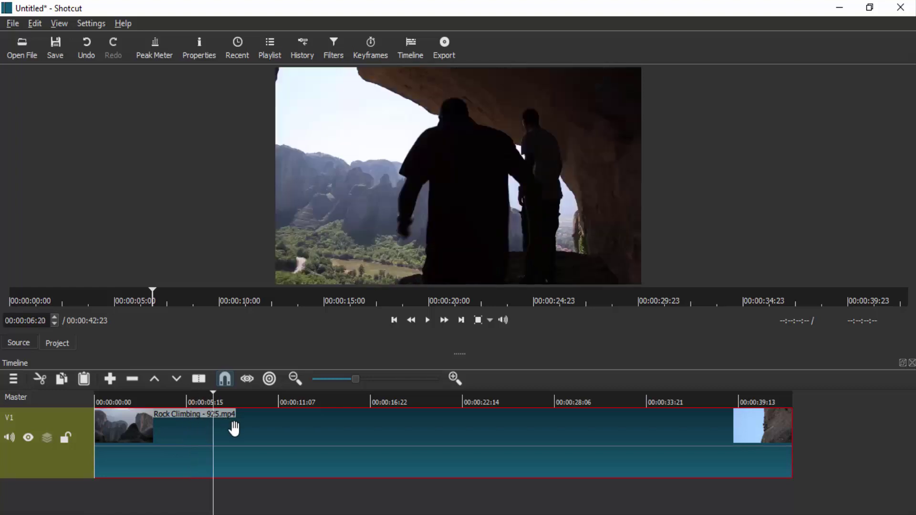
left_click(252, 431)
left_click(299, 437)
left_click(350, 444)
left_click(359, 442)
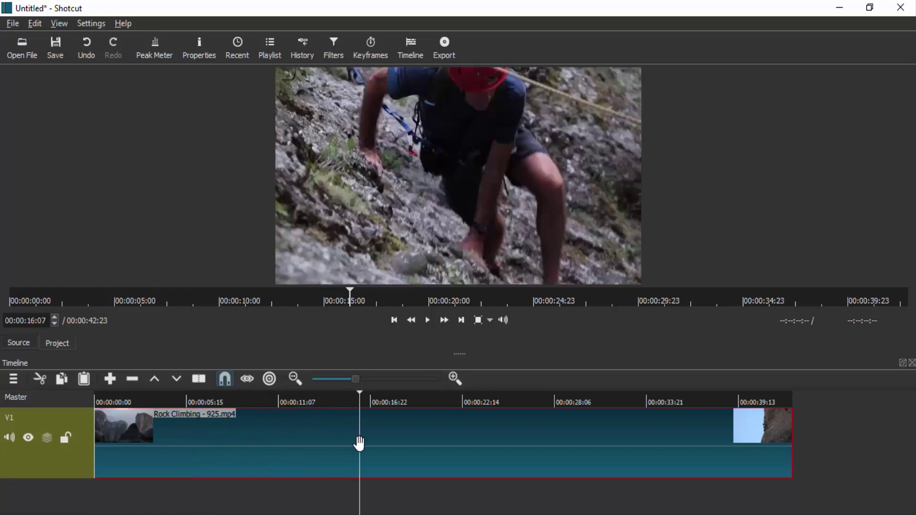
left_click(371, 444)
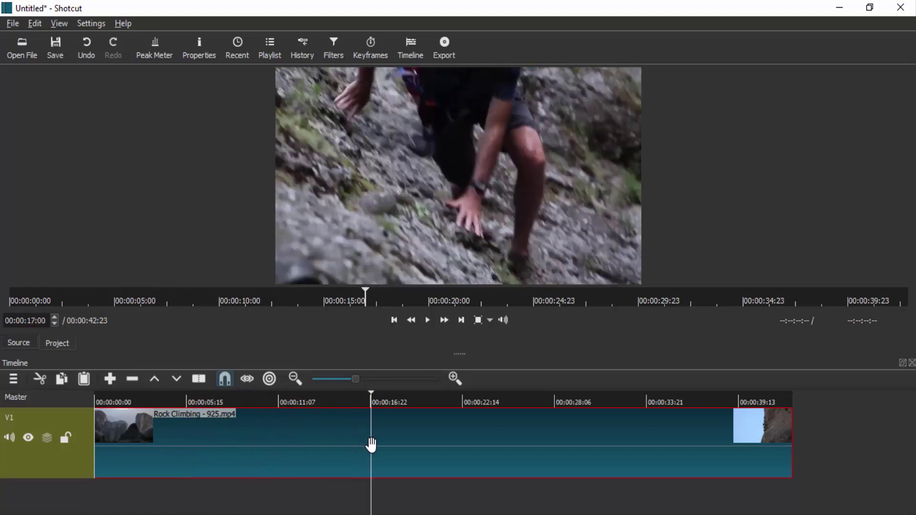
Enter 00:00:15:00 in the timecode field to park the playhead there.
left_click(32, 321)
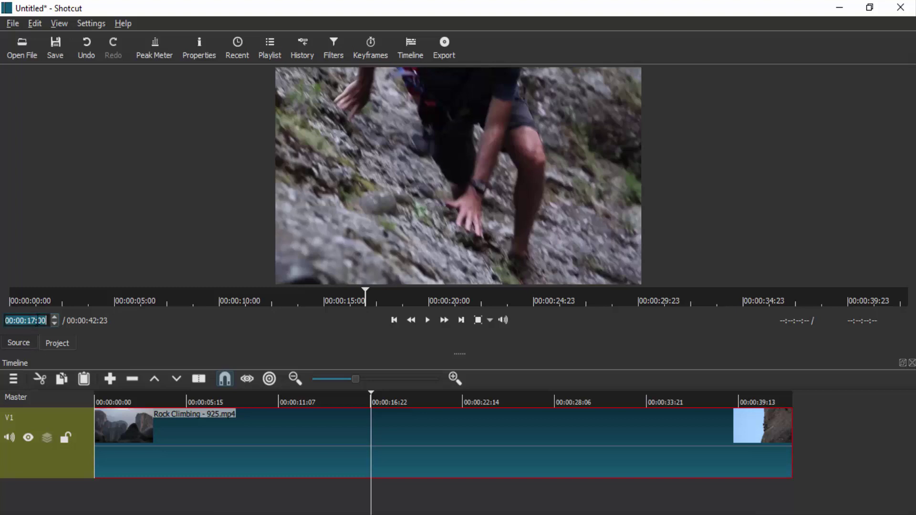
left_click(38, 321)
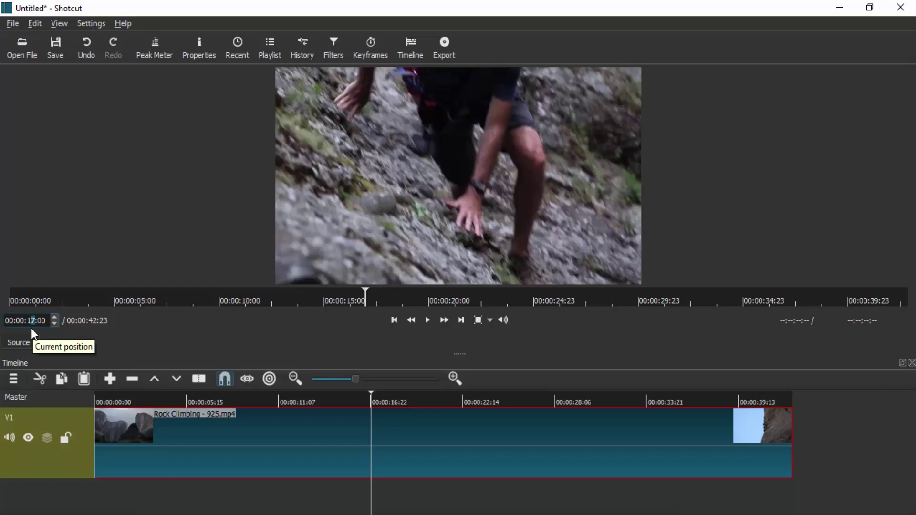
key("Return")
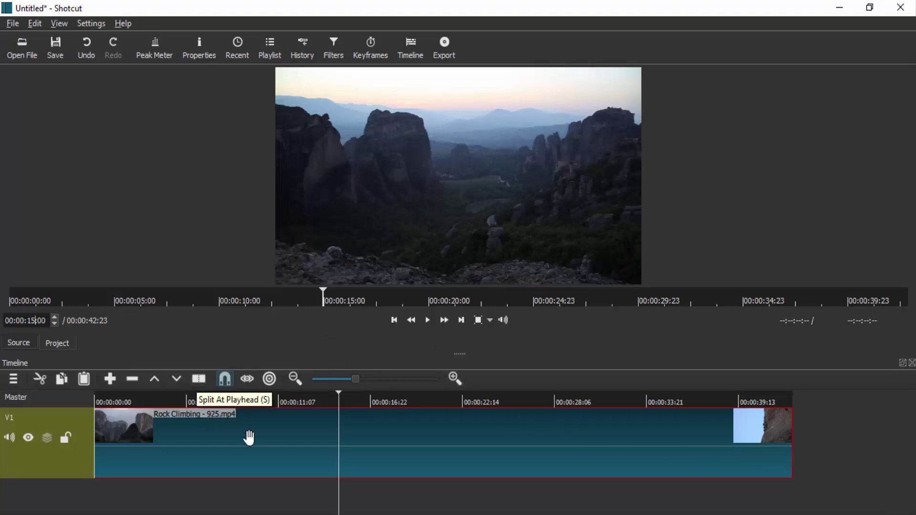
Split the clip at 00:00:15:00 and remove the right-hand piece after the cut.
right_click(296, 437)
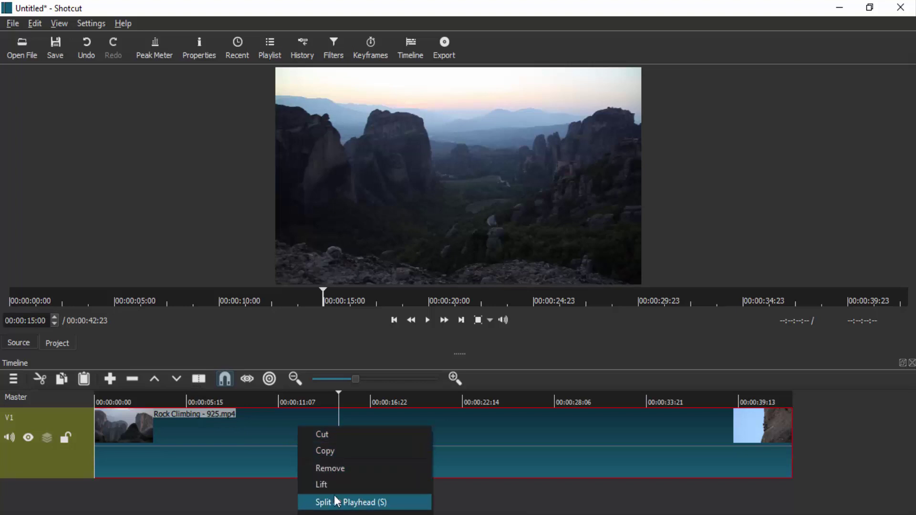
left_click(369, 503)
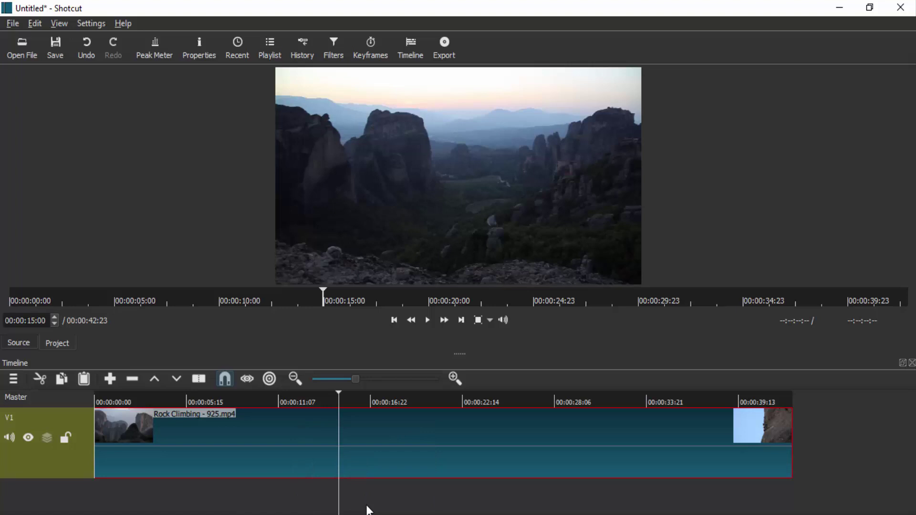
key("ctrl+z")
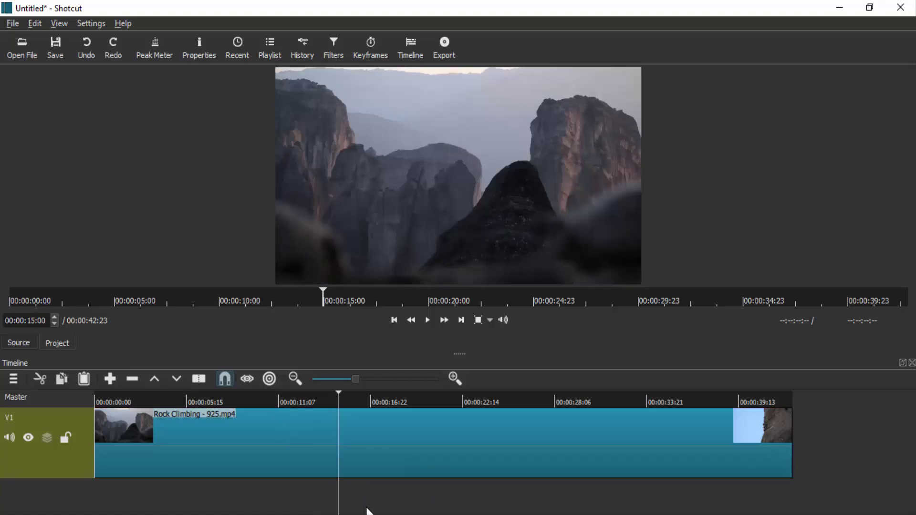
left_click(197, 380)
left_click(531, 432)
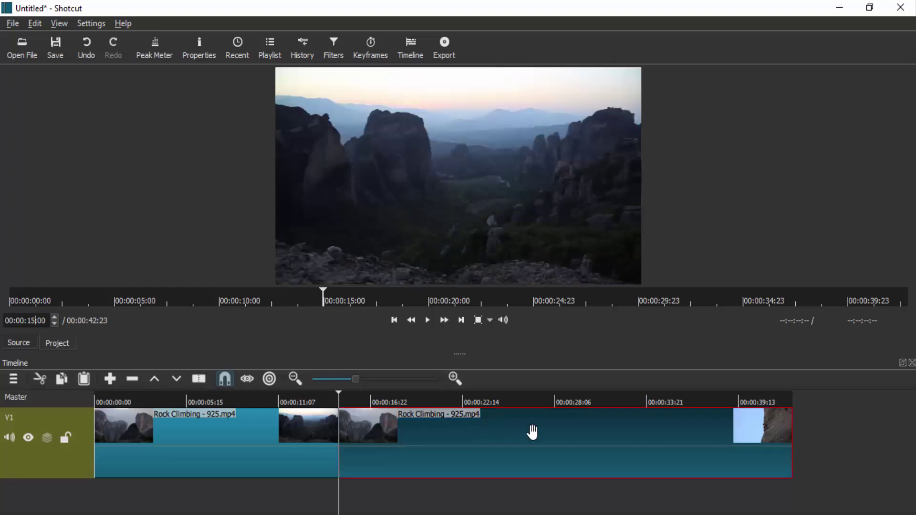
key("ctrl+z")
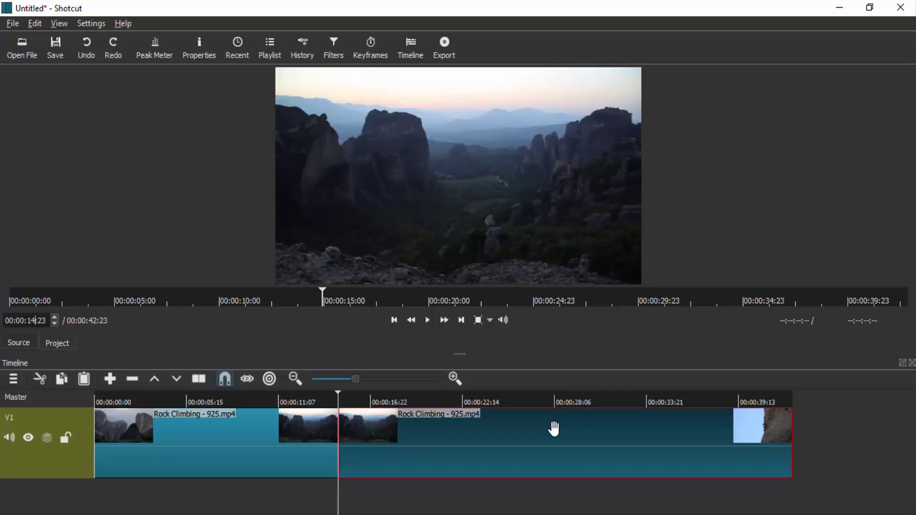
right_click(532, 424)
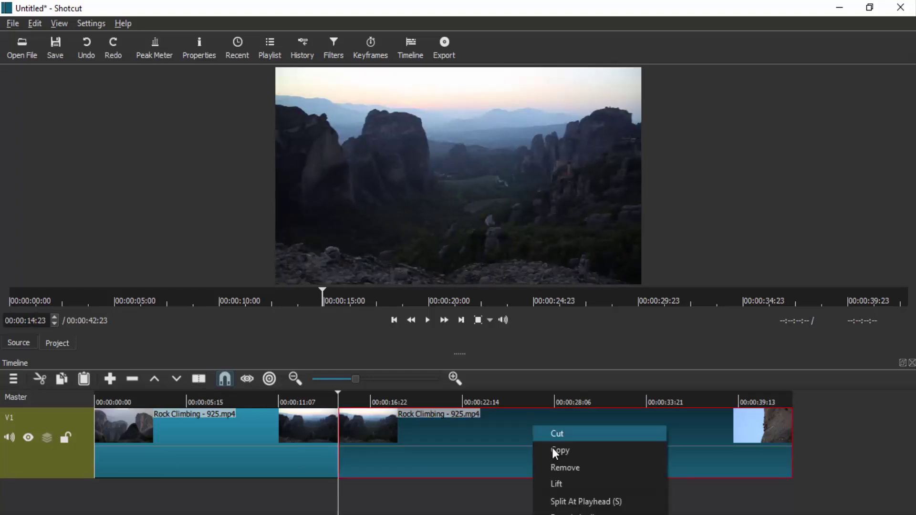
left_click(567, 468)
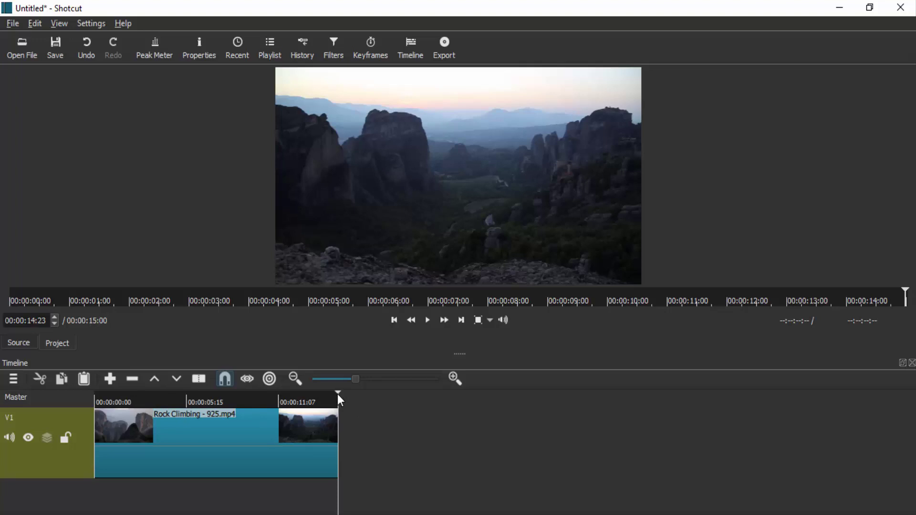
Return the playhead to the first frame and play the 15-second clip.
left_click_drag(338, 394, 62, 398)
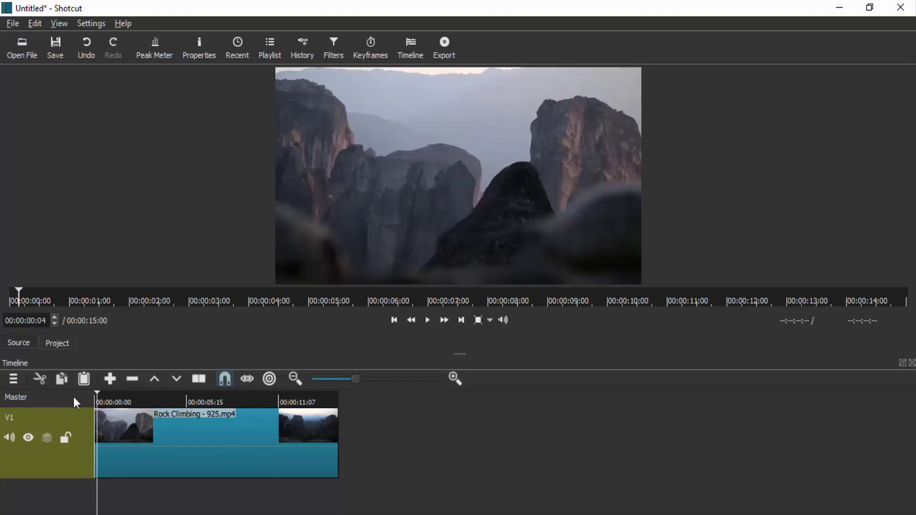
left_click(95, 394)
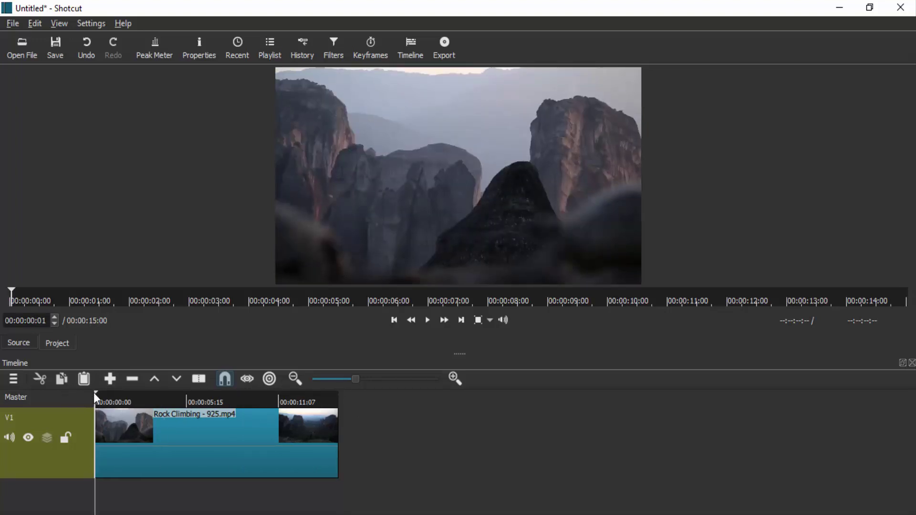
left_click(428, 321)
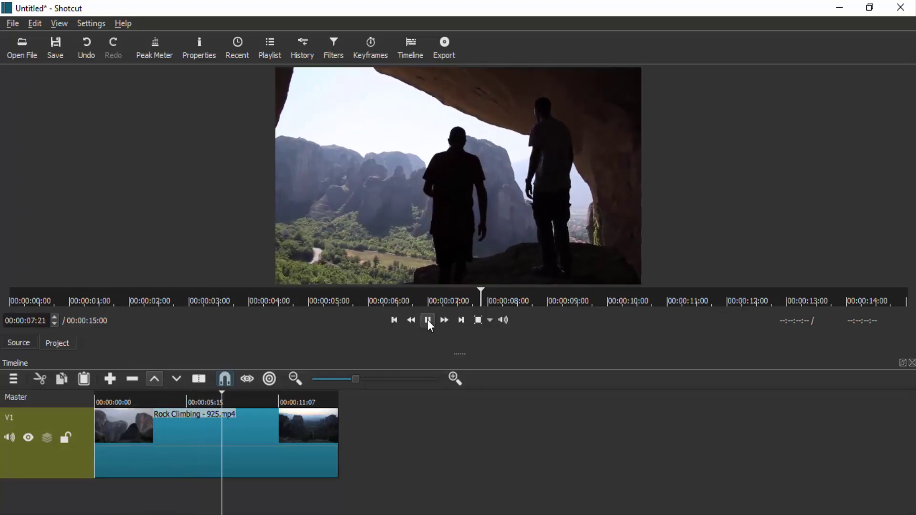
Pause playback and step back frame by frame to 00:00:04:11.
left_click(428, 321)
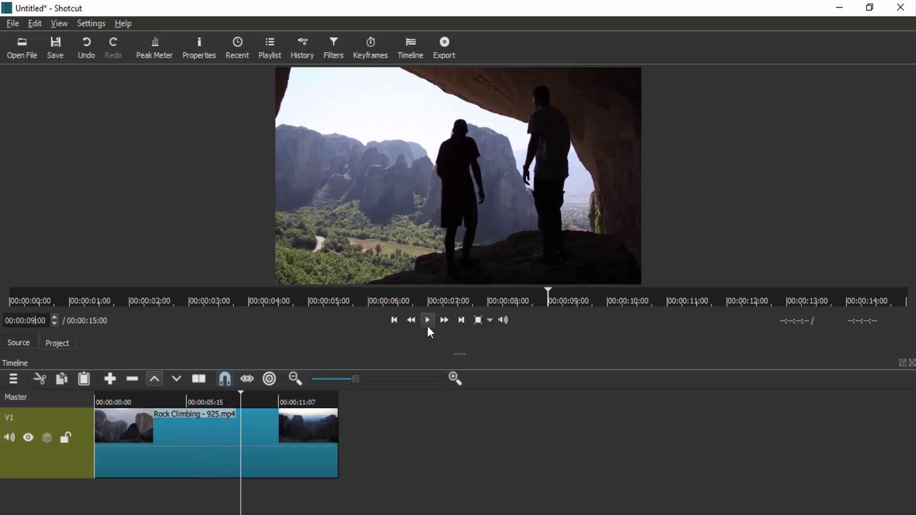
key("Left")
key("Left")
key("Left")
key("Left")
key("Left")
key("Left")
key("Left")
key("Left")
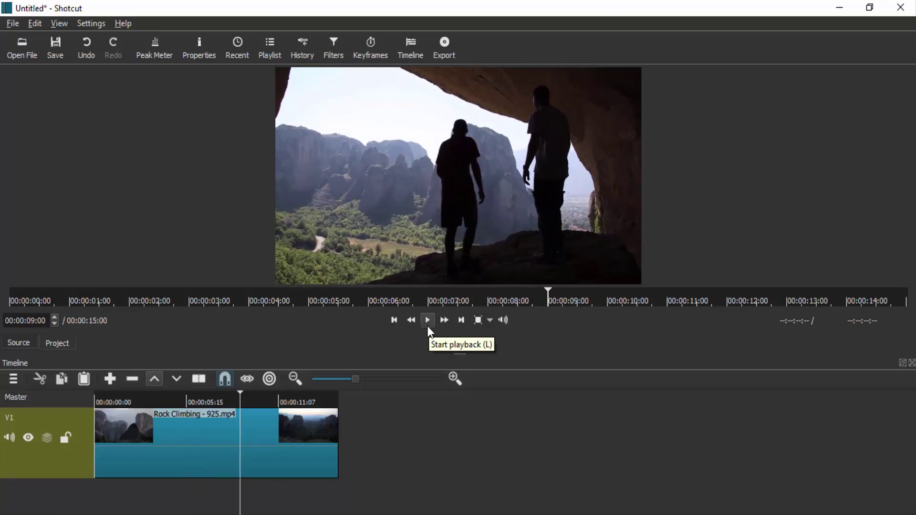
key("Left")
key("Left")
key("Left")
key("Left")
key("Left")
key("Left")
key("Left")
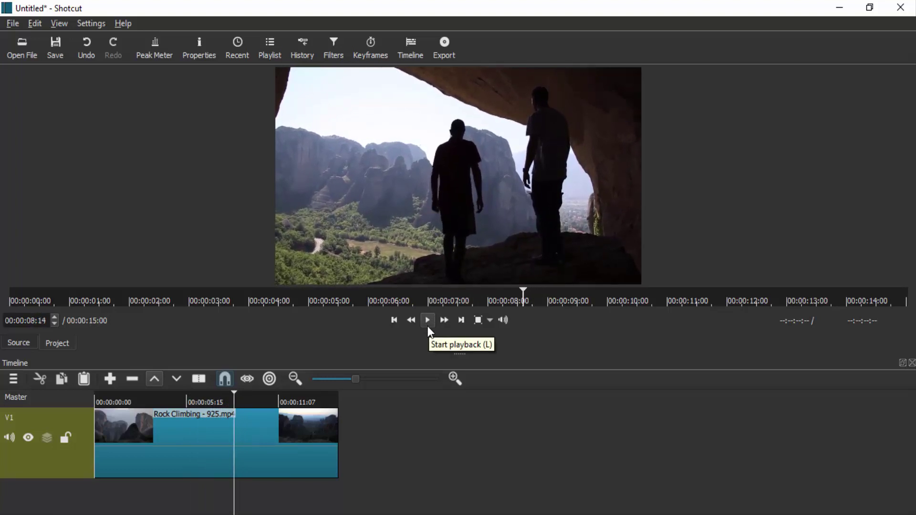
key("Left")
key("Left")
key("Left")
key("Left")
key("Left")
key("Left")
key("Left")
key("Left")
key("Left")
key("Left")
key("Left")
key("Left")
key("Left")
key("Left")
key("Left")
key("Left")
key("Left")
key("Left")
key("Left")
key("Left")
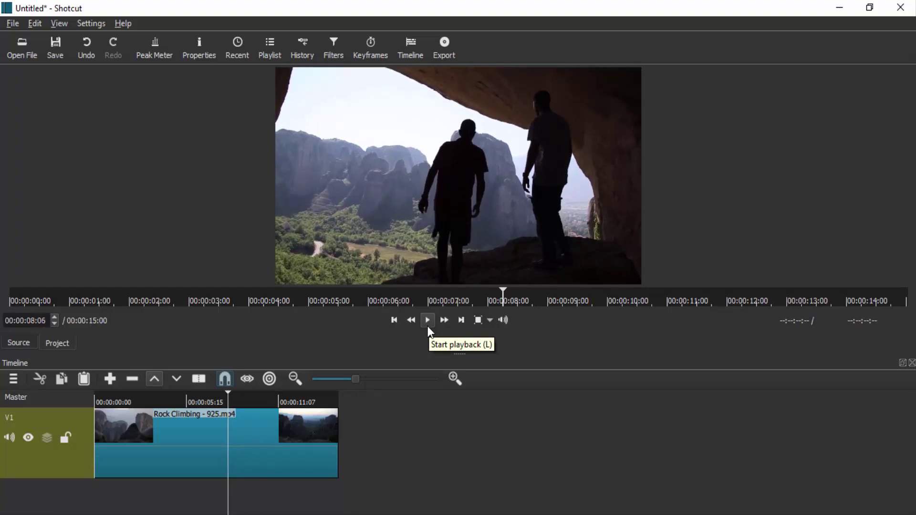
key("Left")
key("Left")
key("Left")
key("Left")
key("Left")
key("Left")
key("Left")
key("Left")
key("Left")
key("Left")
key("Left")
key("Left")
key("Left")
key("Left")
key("Left")
key("Left")
key("Left")
key("Left")
key("Left")
key("Left")
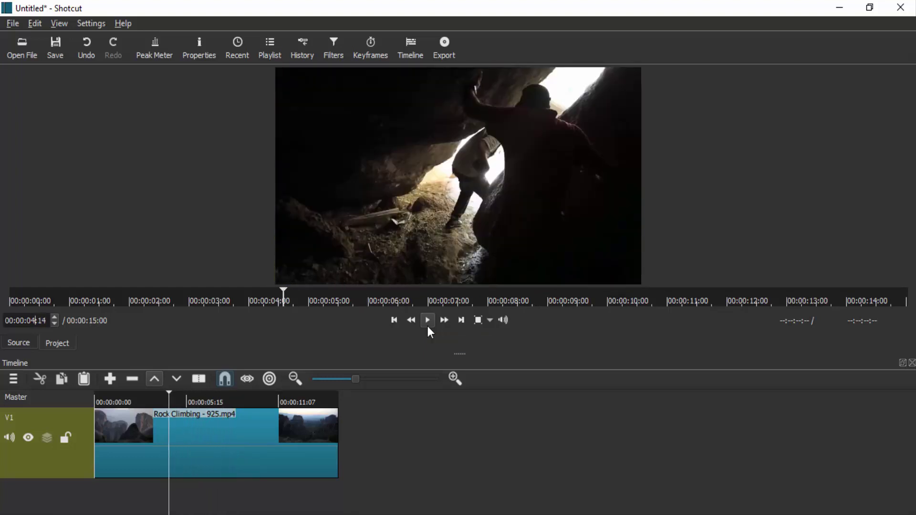
key("Left")
key("Left")
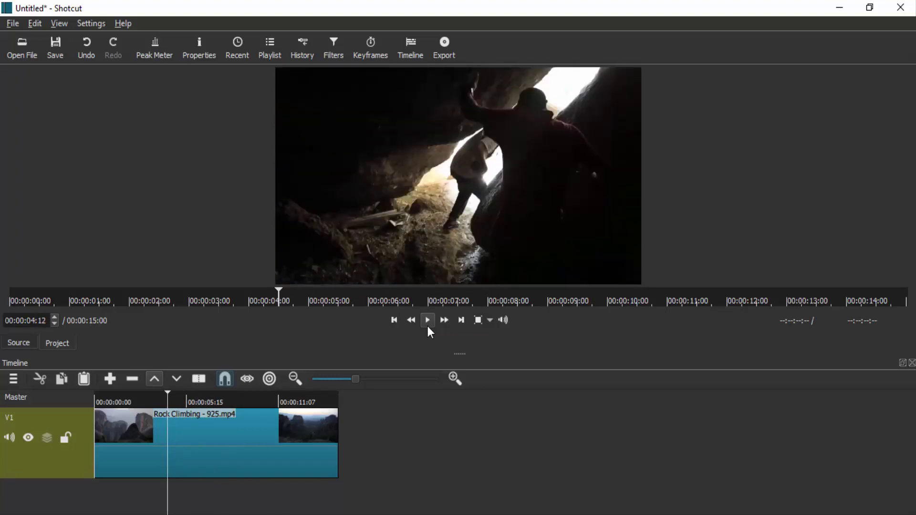
key("Left")
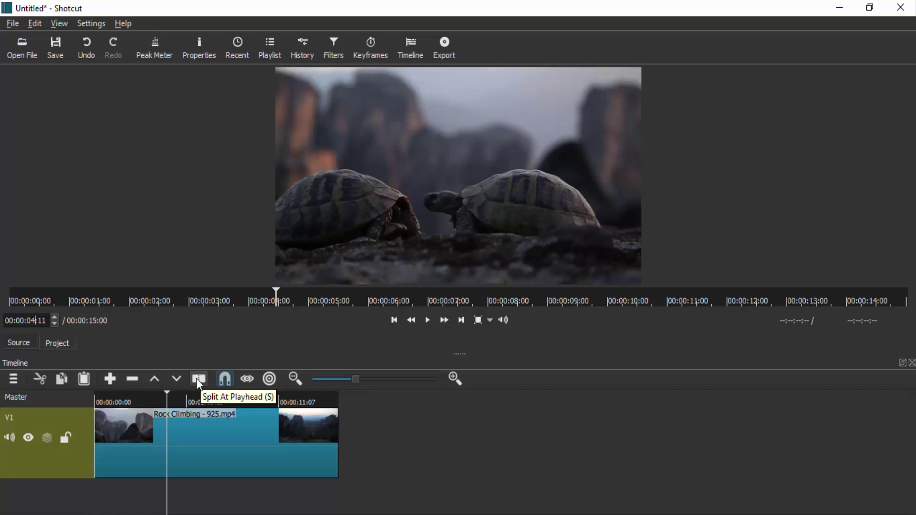
Split the clip at 00:00:04:11, then step the playhead forward to 00:00:12:10.
left_click(196, 378)
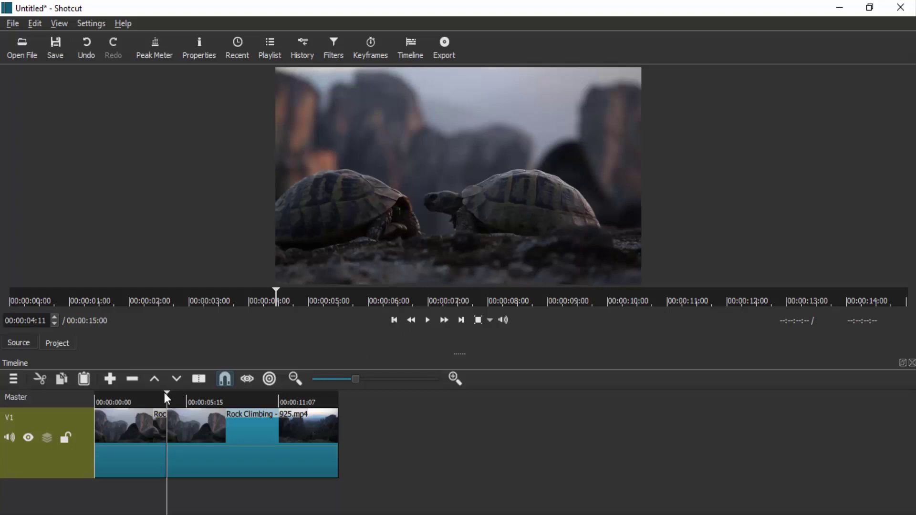
left_click_drag(164, 393, 257, 407)
key("Right")
key("Right")
key("Right")
key("Right")
key("Right")
key("Right")
key("Right")
key("Right")
key("Right")
key("Right")
key("Right")
key("Right")
key("Right")
key("Right")
key("Right")
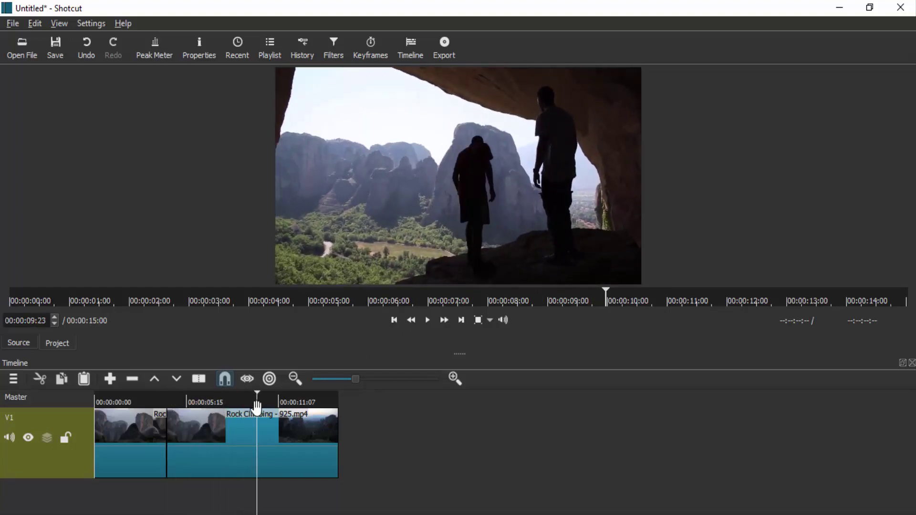
key("Right")
key("Right")
key("Right")
key("Right")
key("Right")
key("Right")
key("Right")
key("Right")
key("Right")
key("Right")
key("Right")
key("Right")
key("Right")
key("Right")
key("Right")
key("Right")
key("Right")
key("Right")
key("Right")
key("Right")
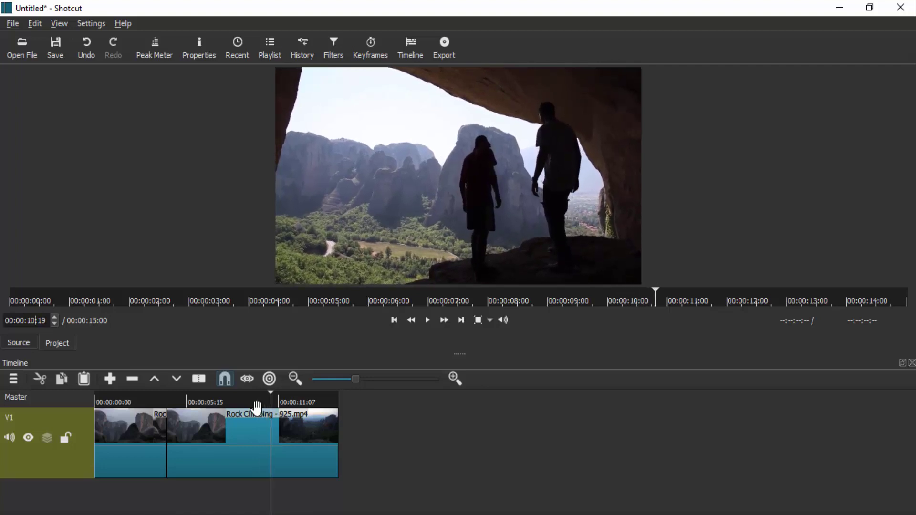
key("Right")
key("Right")
key("Right")
key("Right")
key("Right")
key("Right")
key("Right")
key("Right")
key("Right")
key("Right")
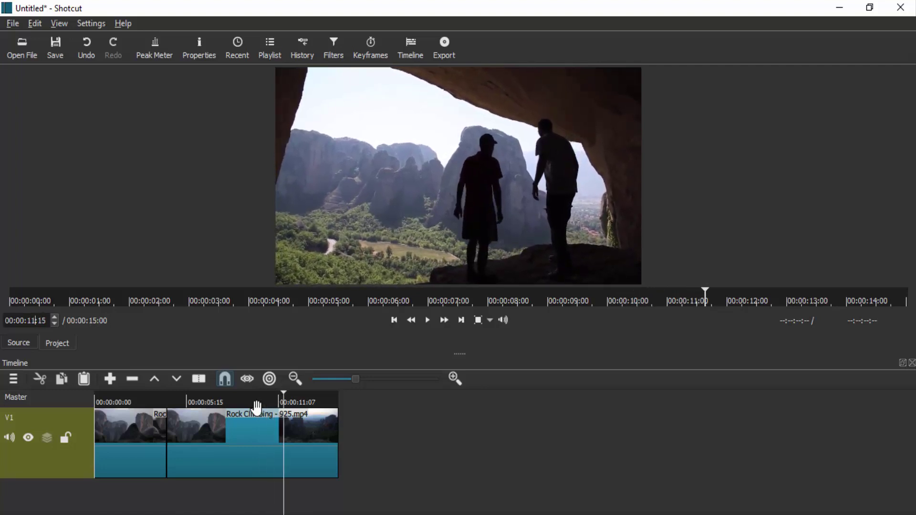
key("Right")
key("Right")
key("Right")
key("Right")
key("Right")
key("Right")
key("Right")
key("Right")
key("Right")
key("Right")
key("Right")
key("Right")
key("Right")
key("Right")
key("Right")
key("Right")
key("Right")
key("Right")
key("Right")
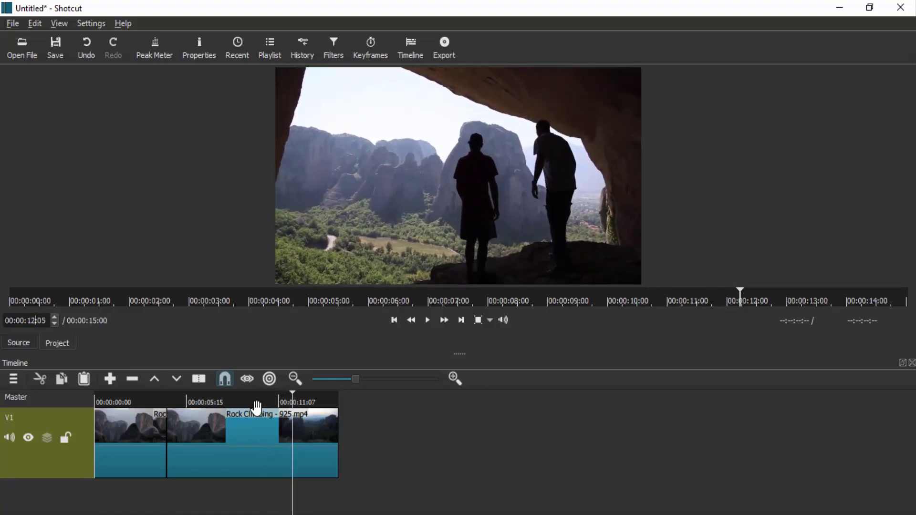
key("Left")
key("Left")
key("Left")
key("Left")
key("Left")
key("Left")
key("Left")
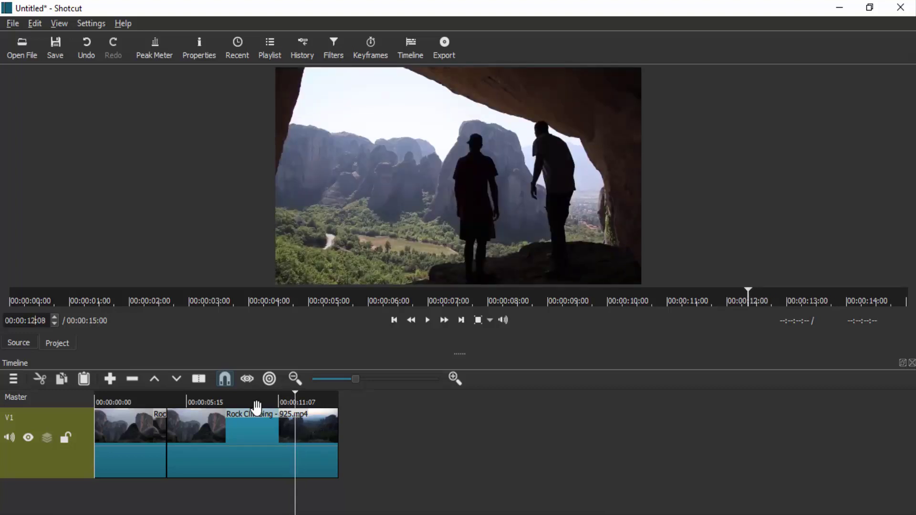
key("Right")
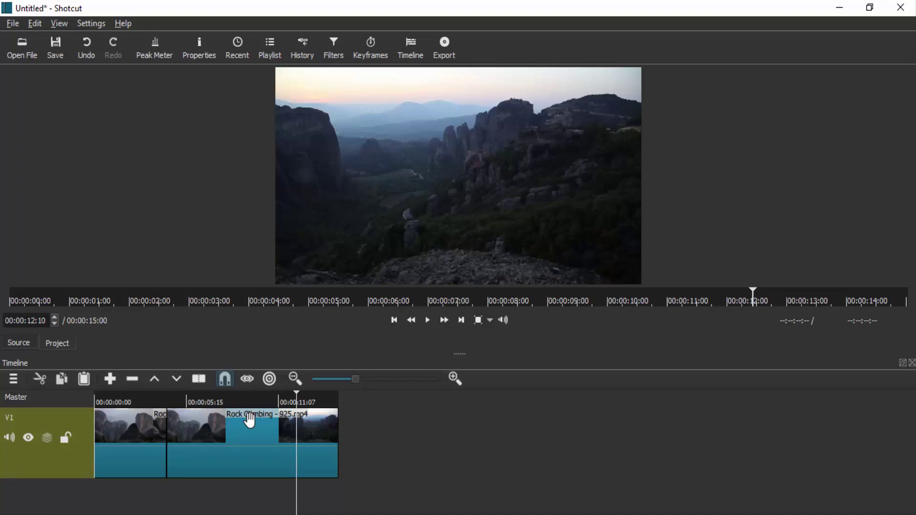
Split the second clip at 00:00:12:10 and remove the middle section, leaving 00:00:07:01.
left_click(246, 422)
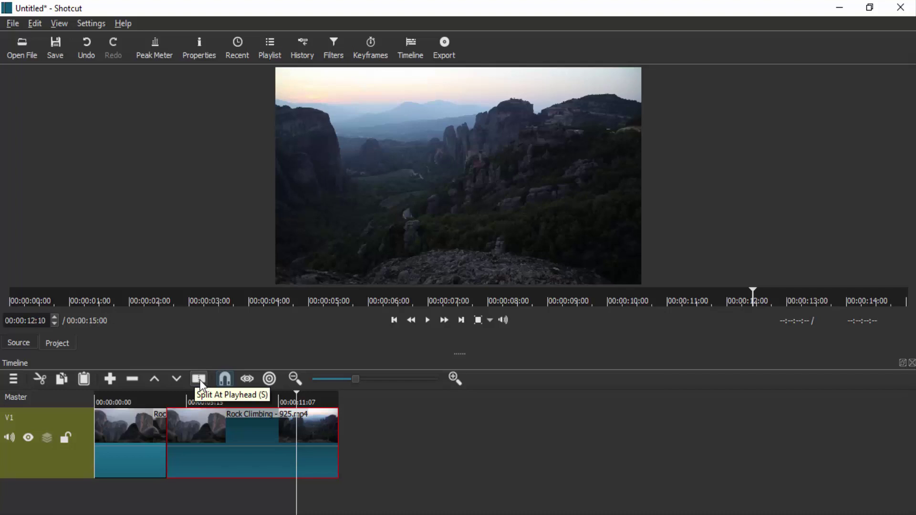
left_click(199, 380)
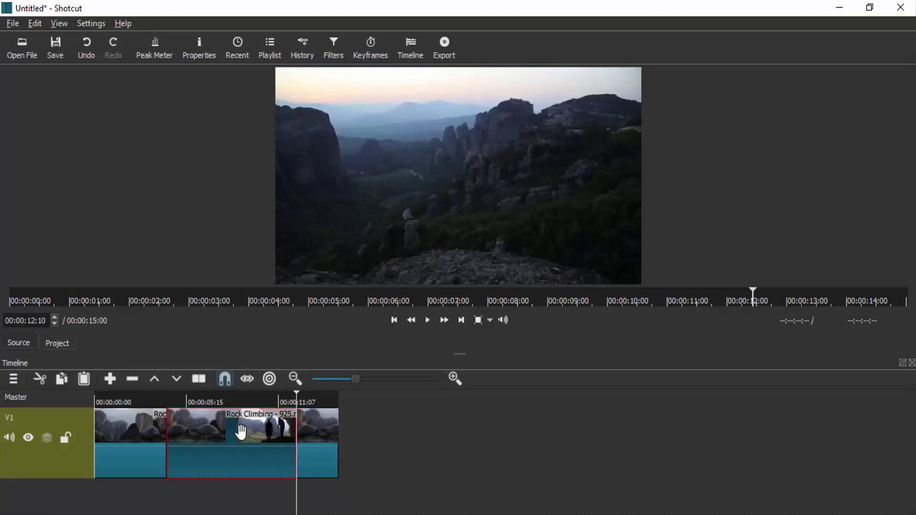
right_click(241, 432)
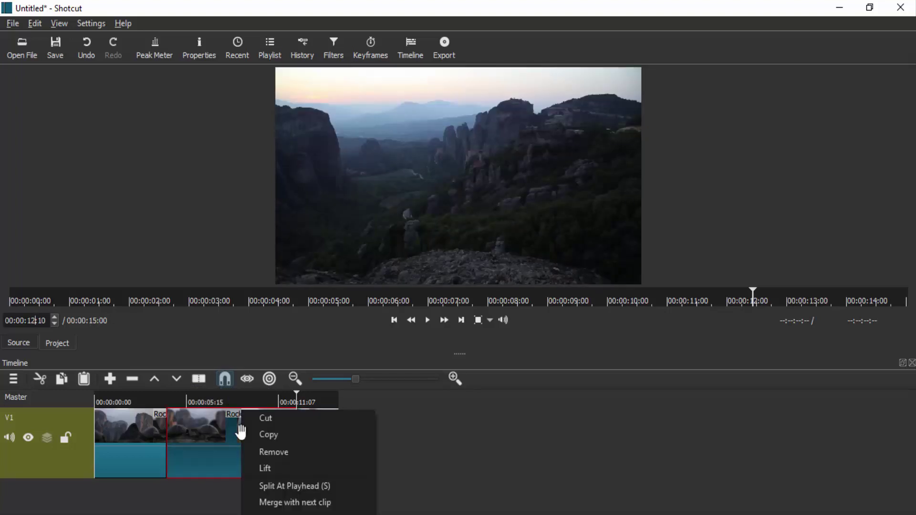
left_click(291, 451)
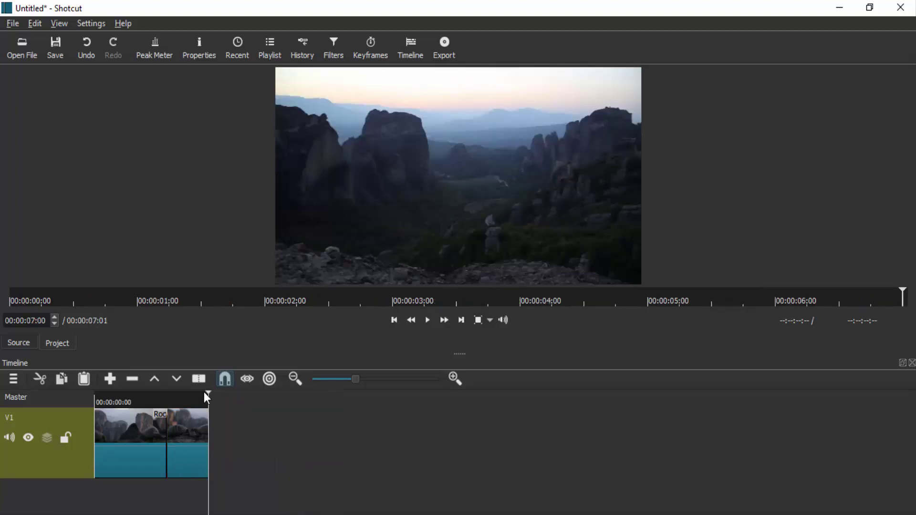
left_click_drag(206, 397, 90, 397)
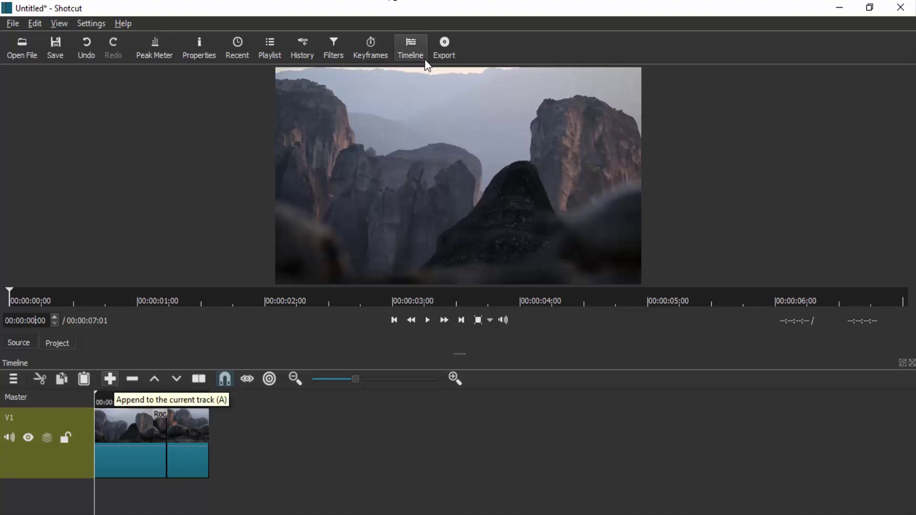
Bring up export settings showing the YouTube preset (mp4, 1280x720, 23.976 fps).
left_click(446, 50)
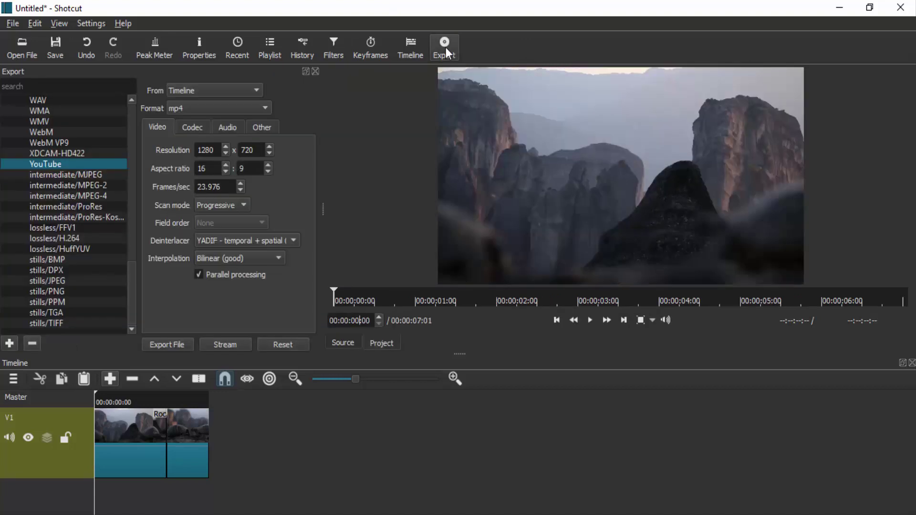
scroll(93, 158, "up", 10)
scroll(94, 157, "down", 2)
scroll(94, 158, "down", 9)
Save the export as 'split, trim and export using shotcut.mp4' in the Shotcut folder and start rendering.
left_click(170, 344)
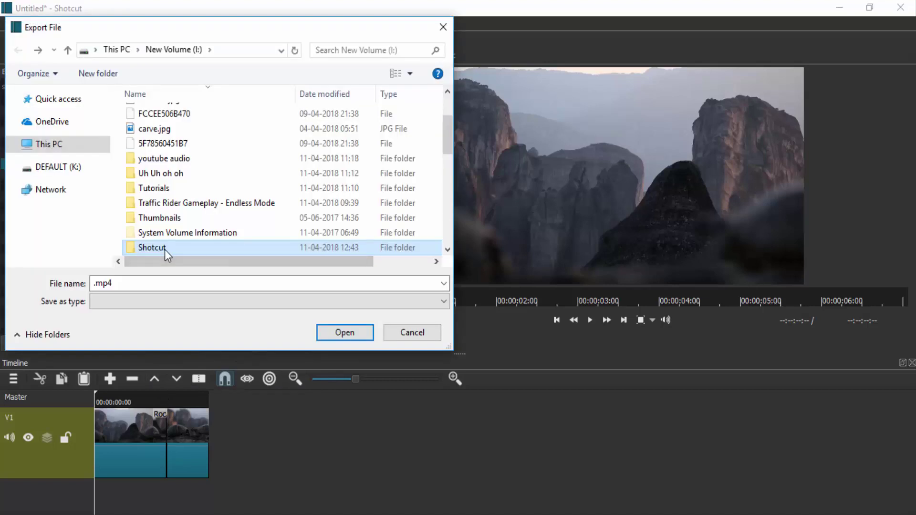
left_click(90, 283)
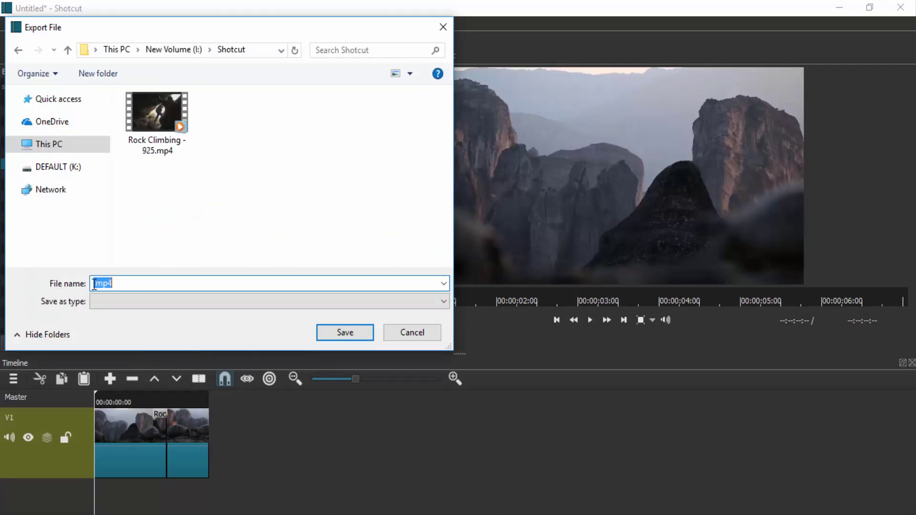
left_click(91, 283)
type("split, trim and ex")
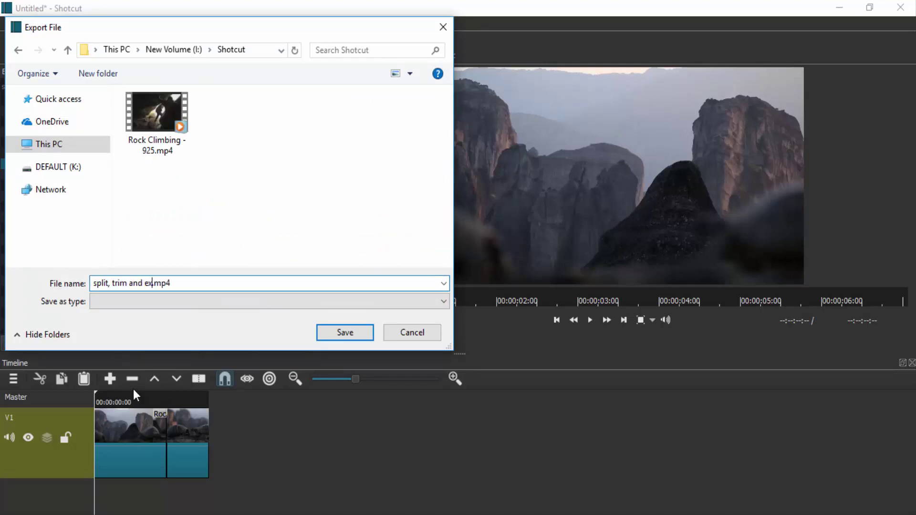
type("port using shotcut")
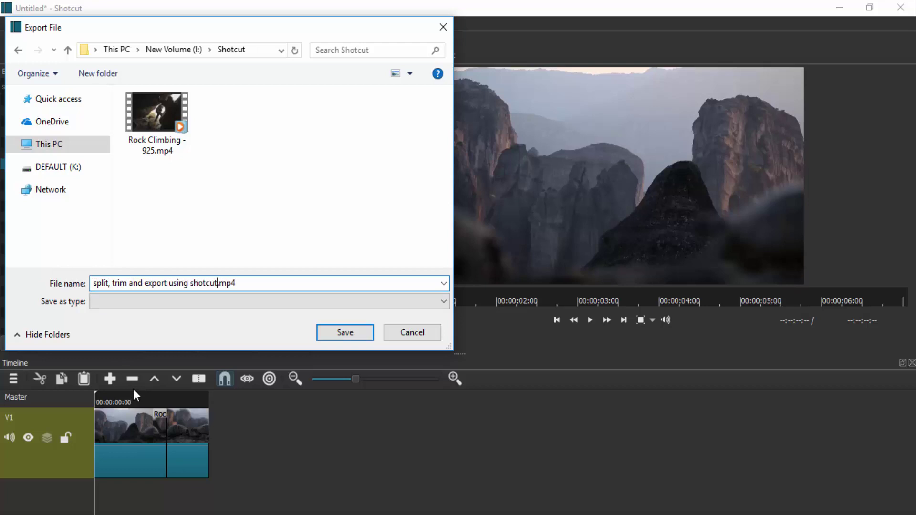
key("Return")
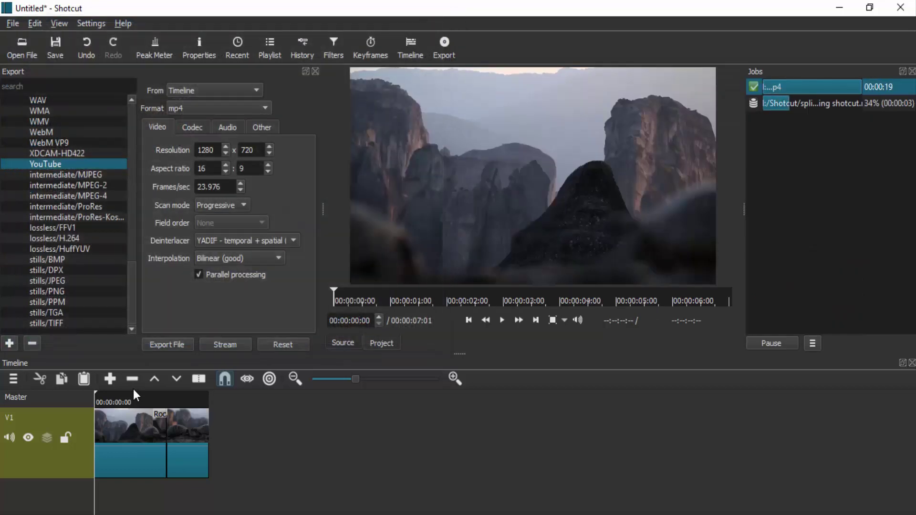